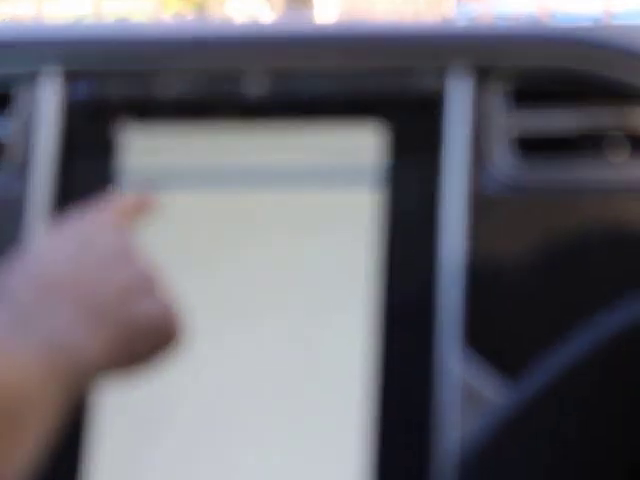
pyautogui.click(143, 200)
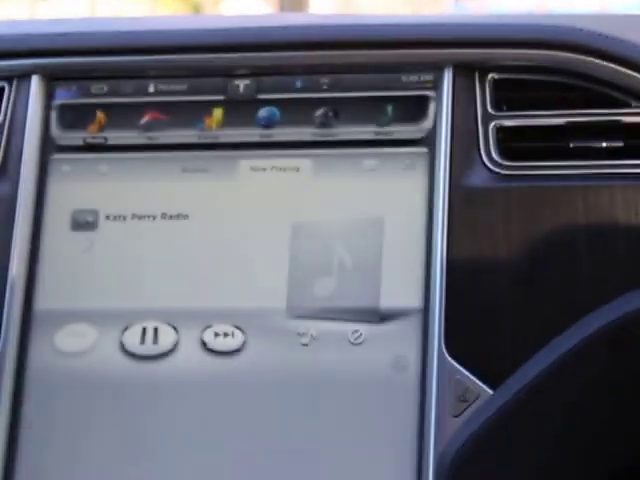